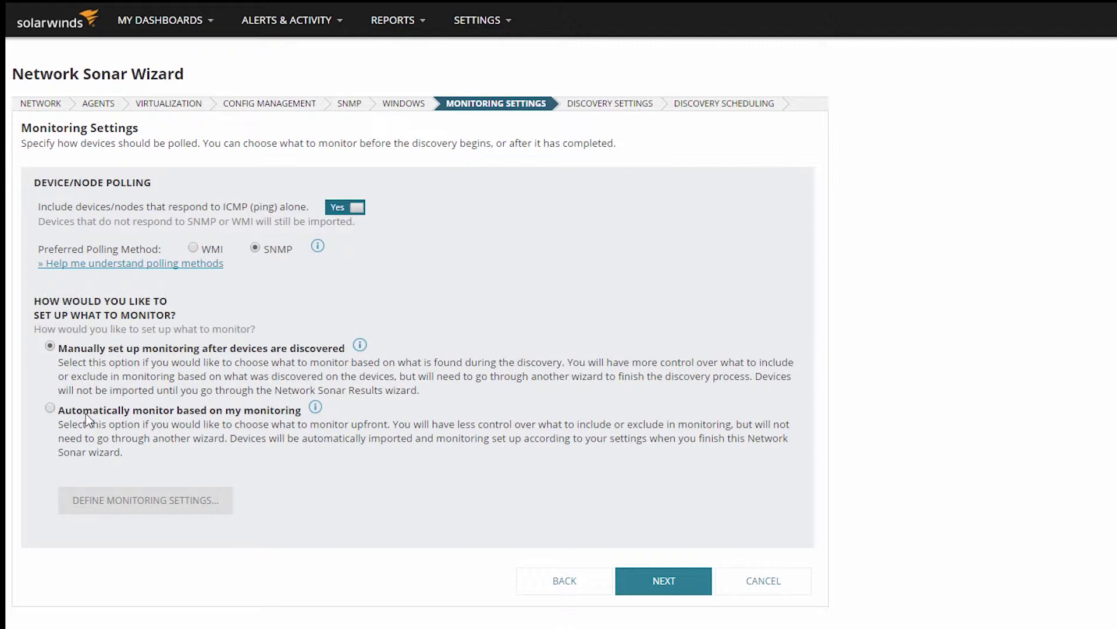
Step: Switch discovery to automatic monitoring and launch the Choose What to Monitor wizard
{"action": "left_click", "coordinate": [51, 409]}
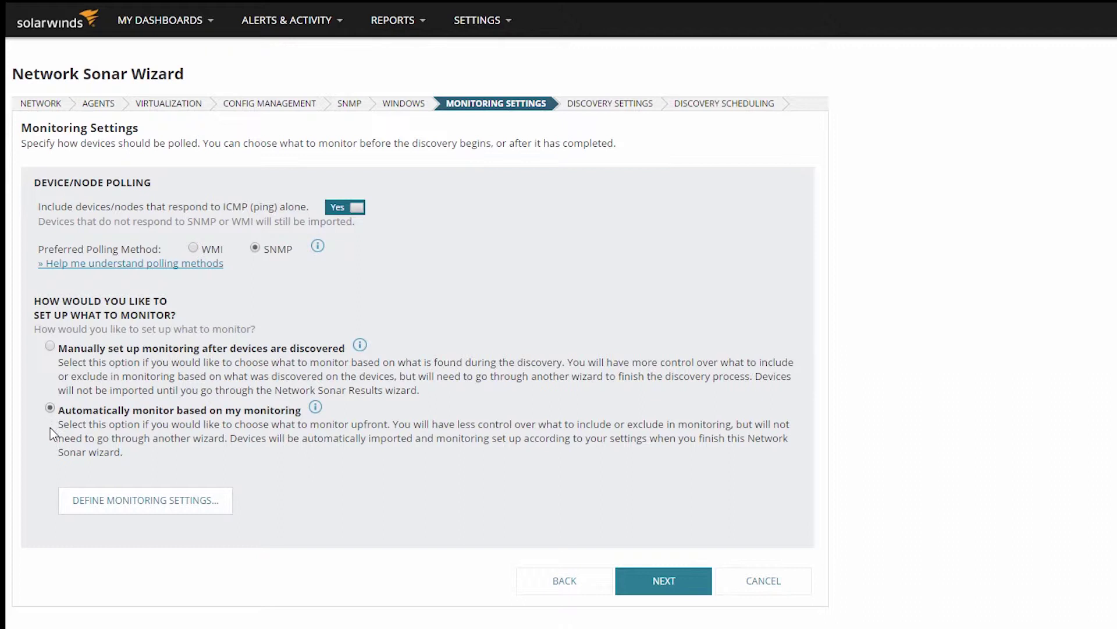
{"action": "left_click", "coordinate": [137, 511]}
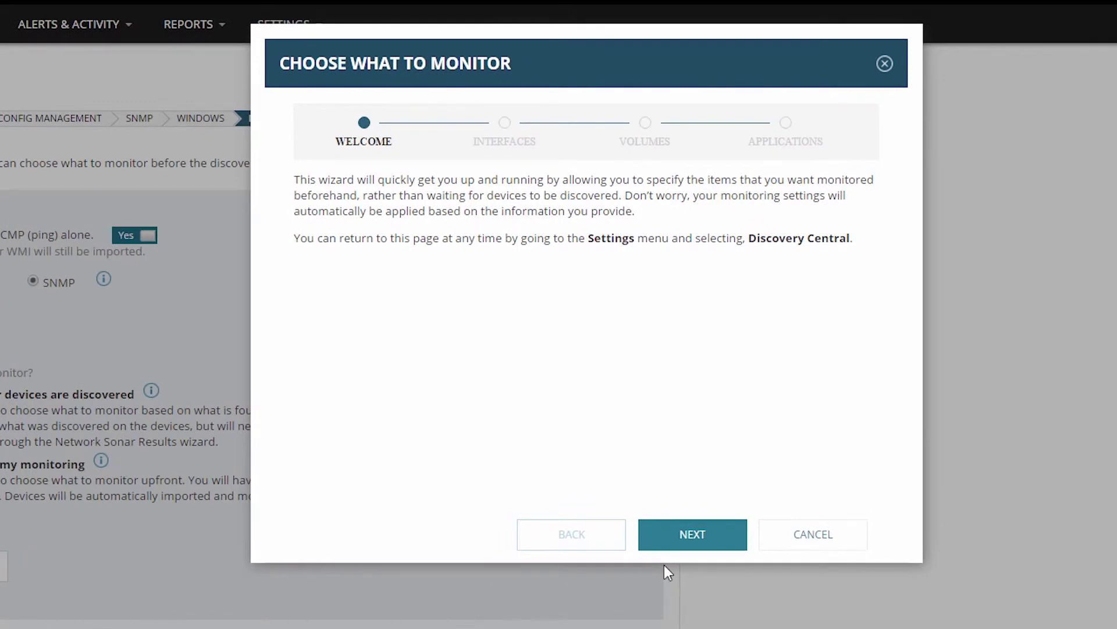
Step: On the Interfaces step, exclude Unknown port mode and Unknown hardware interfaces
{"action": "left_click", "coordinate": [691, 536]}
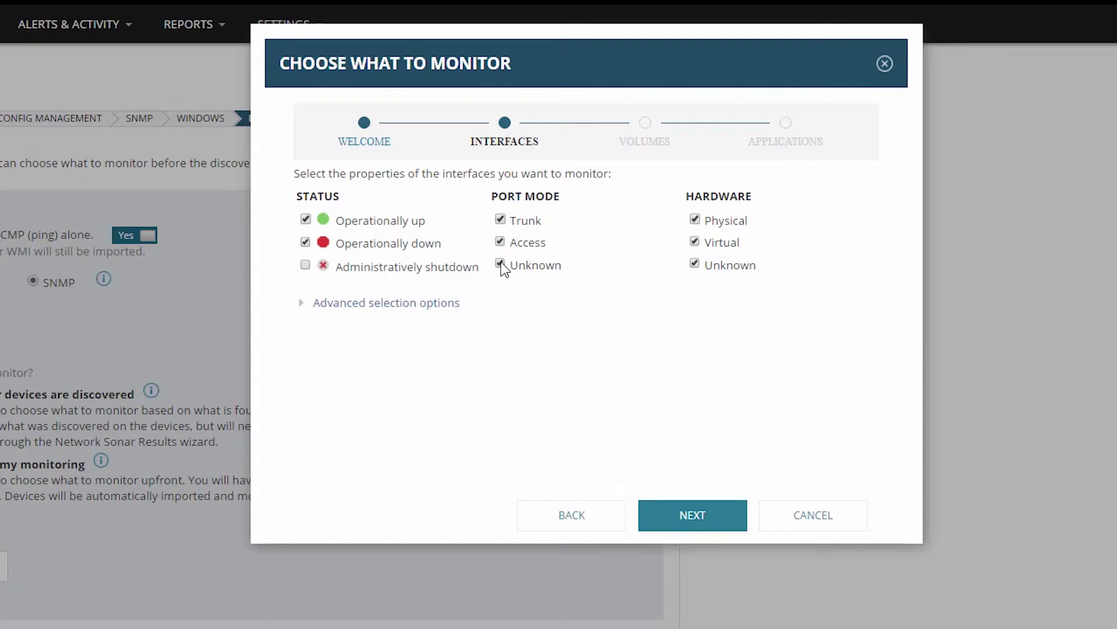
{"action": "left_click", "coordinate": [695, 265]}
Step: On the Volumes step, uncheck the Unknown volume type
{"action": "left_click", "coordinate": [695, 517]}
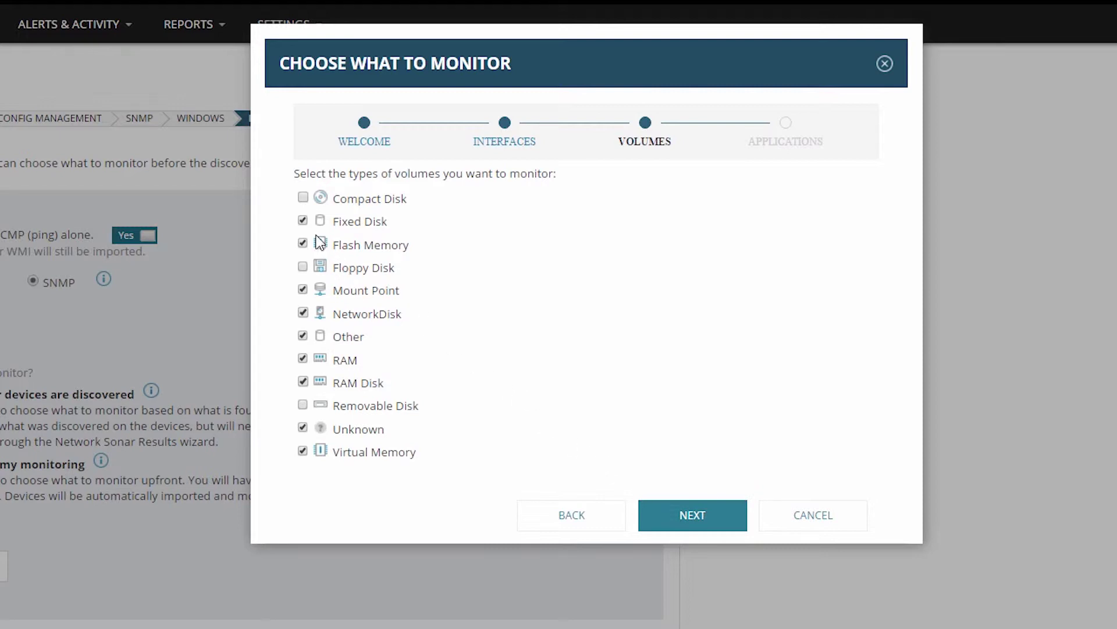
{"action": "left_click", "coordinate": [302, 218]}
{"action": "left_click", "coordinate": [301, 333]}
Step: Add Microsoft IIS to Exchange and SQL Server on the Applications step, then finish
{"action": "left_click", "coordinate": [696, 522]}
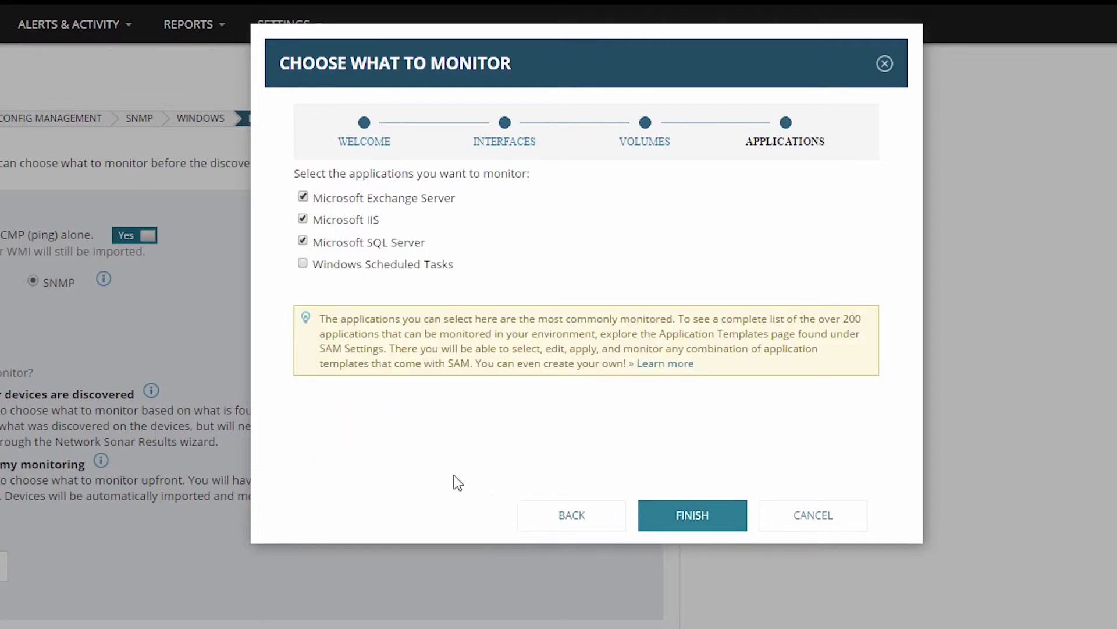
{"action": "left_click", "coordinate": [304, 219]}
{"action": "left_click", "coordinate": [692, 523]}
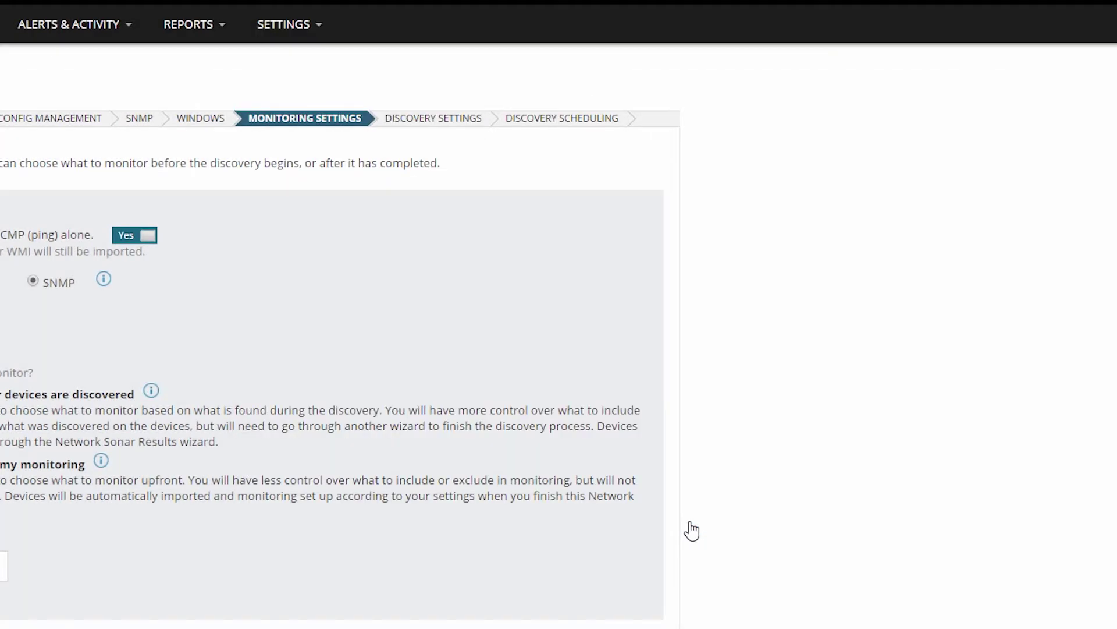